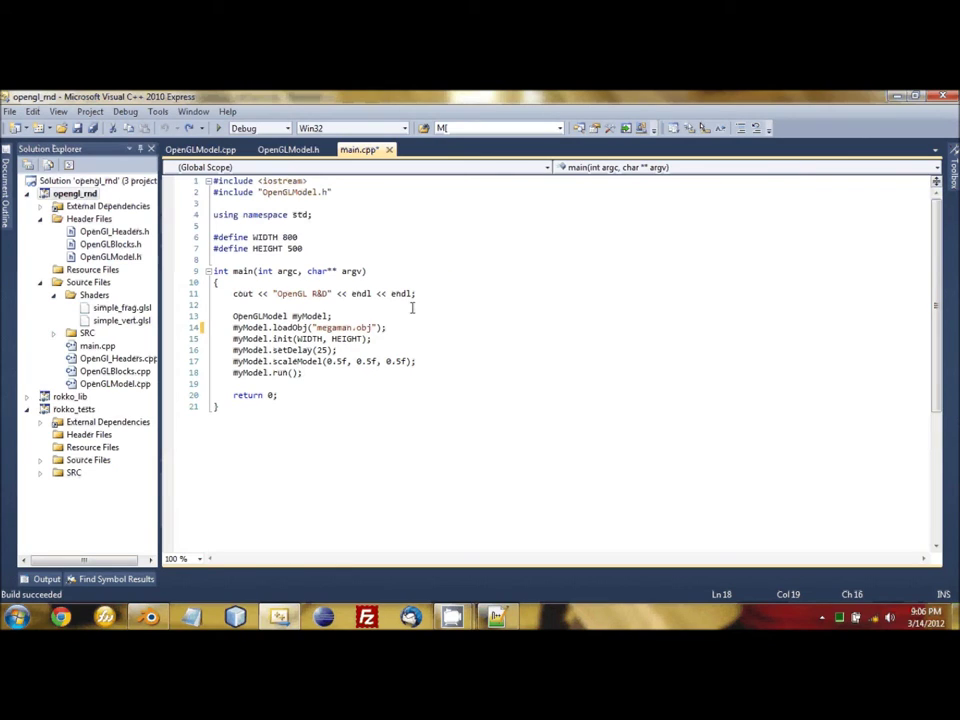
- Highlight the .obj extension of the megaman.obj file being loaded
left_click(364, 328)
double_click(364, 328)
left_click(409, 323)
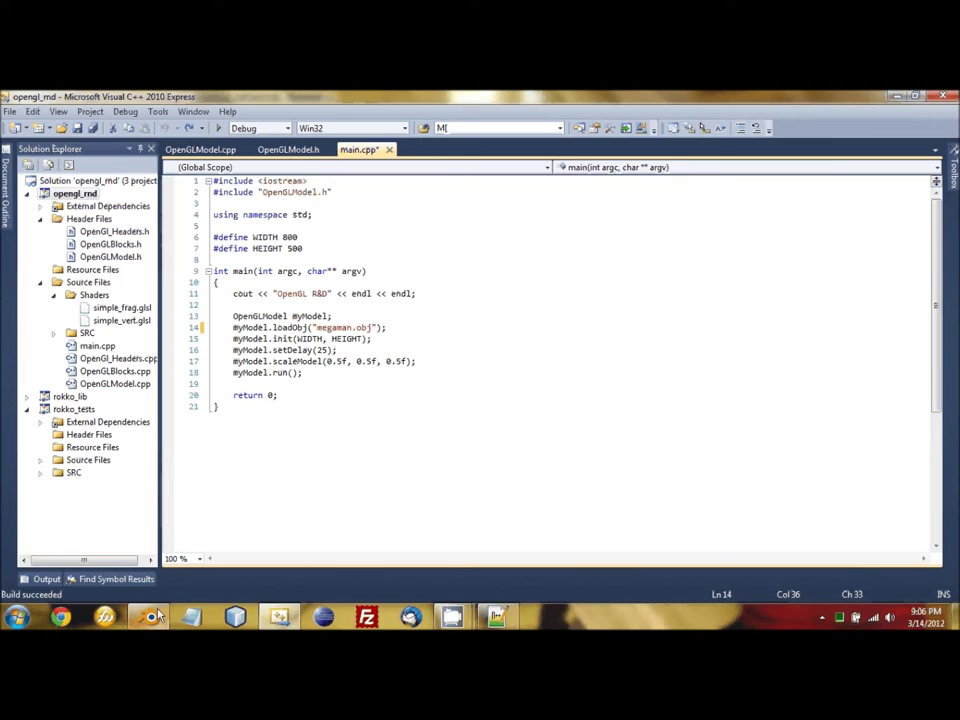
- Orbit around the tank model in Blender and export it as a Wavefront .obj file
left_click(150, 545)
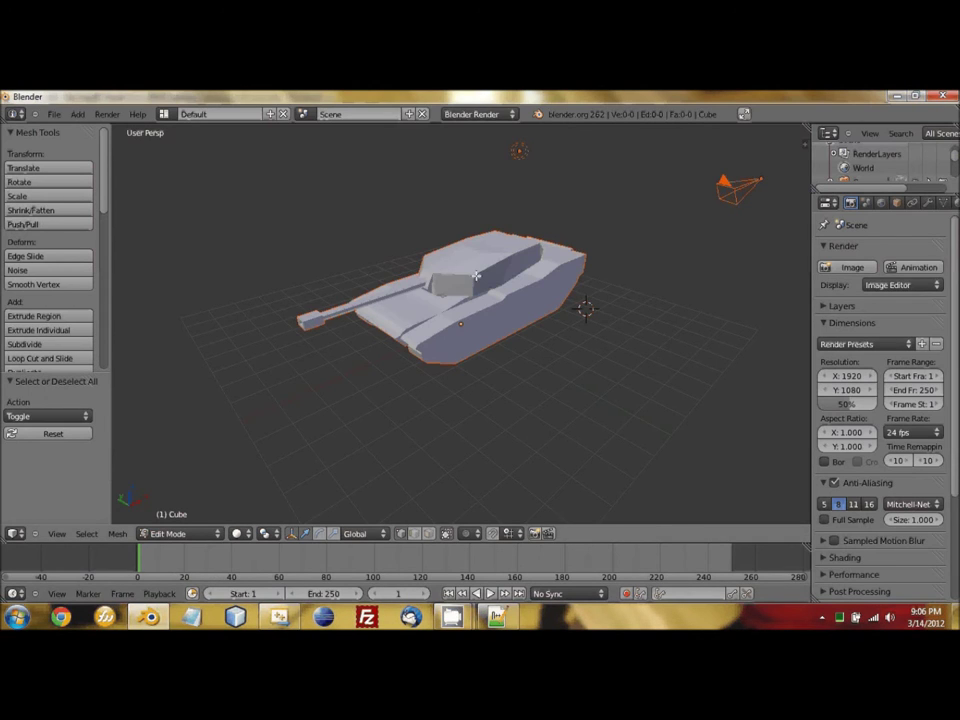
scroll(470, 254, "up", 1)
scroll(470, 254, "up", 2)
mouse_move(470, 254)
left_mouse_down()
mouse_move(505, 315)
mouse_move(587, 216)
mouse_move(574, 373)
mouse_move(364, 257)
mouse_move(500, 271)
mouse_move(508, 342)
mouse_move(617, 300)
left_mouse_up()
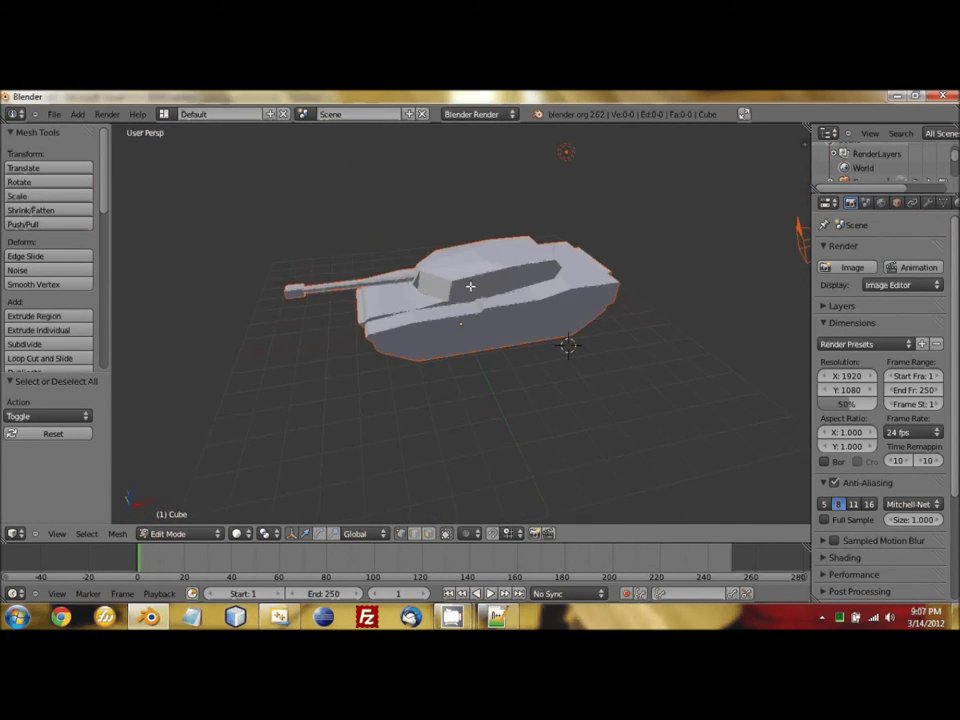
mouse_move(469, 285)
left_mouse_down()
mouse_move(453, 331)
mouse_move(261, 150)
left_mouse_up()
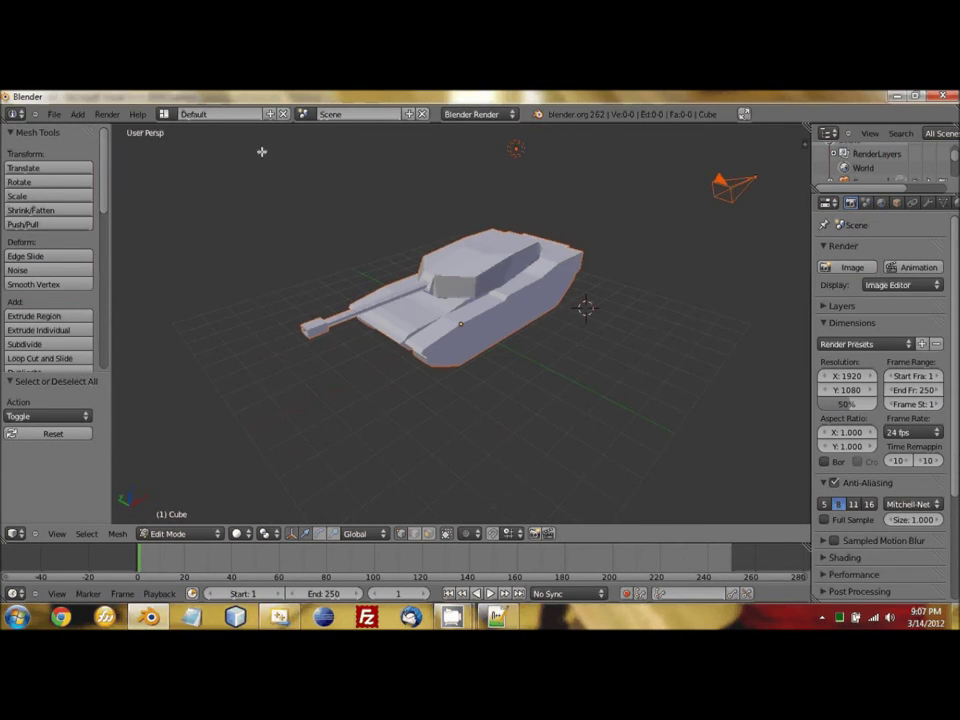
left_click(58, 115)
mouse_move(68, 343)
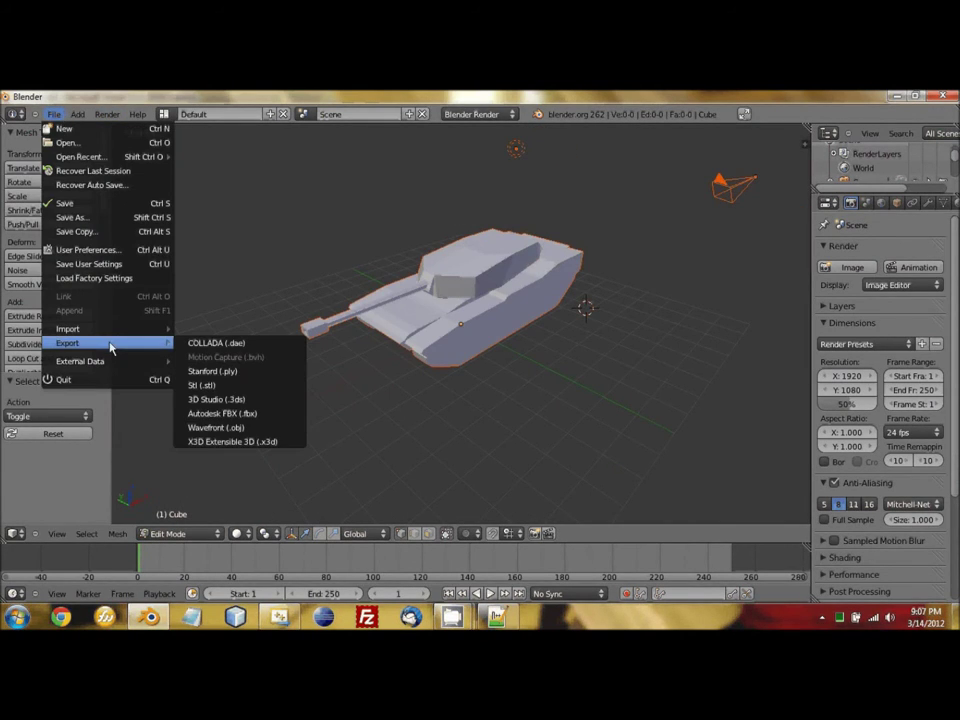
left_click(218, 428)
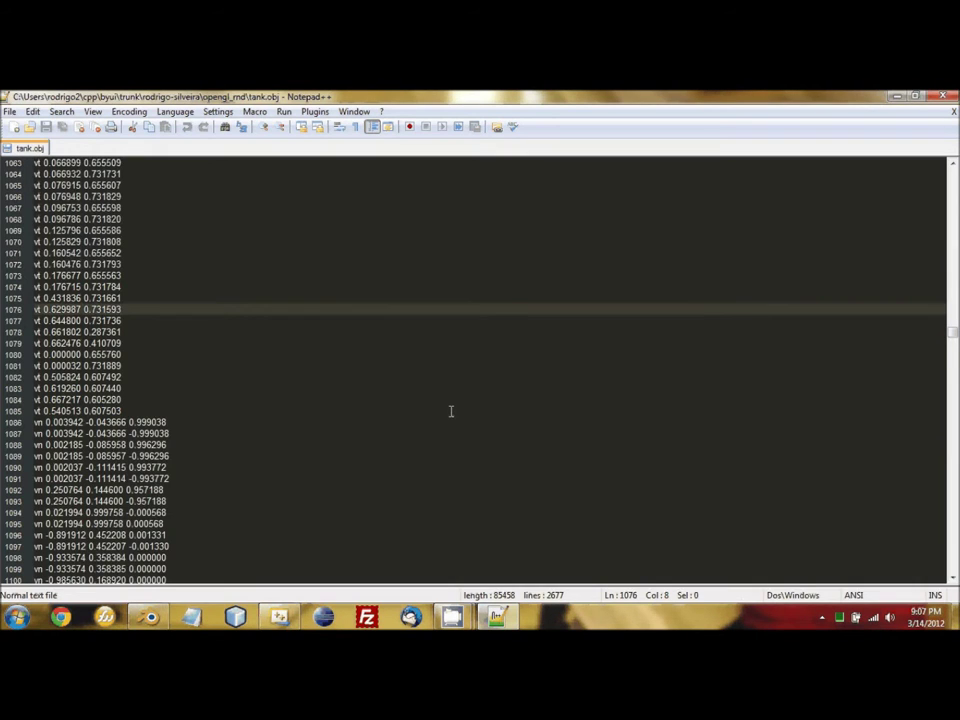
scroll(451, 411, "up", 8)
scroll(450, 411, "down", 7)
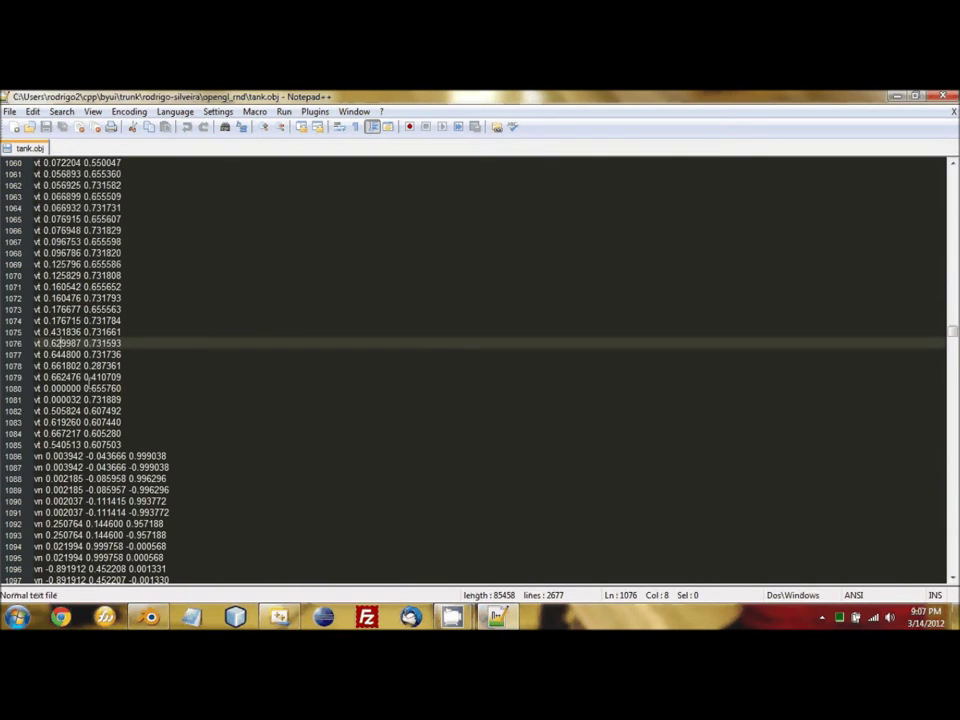
scroll(87, 374, "down", 1)
scroll(87, 374, "down", 3)
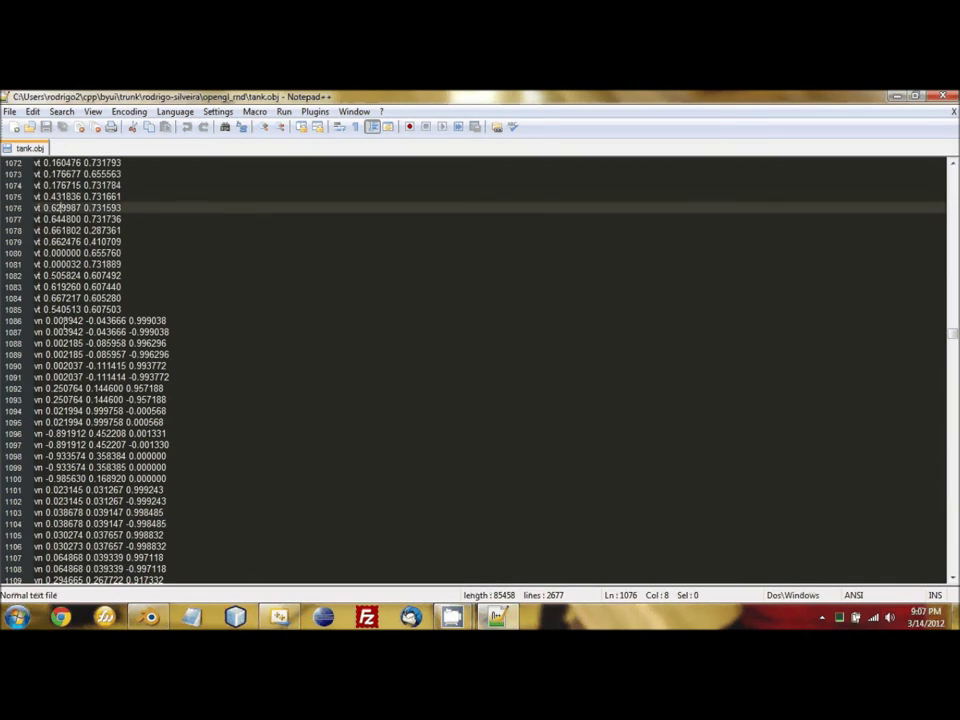
- Review OpenGLModel.h, highlighting the mMashVerts and mMashColors arrays, then bring tank.obj back
left_click(278, 615)
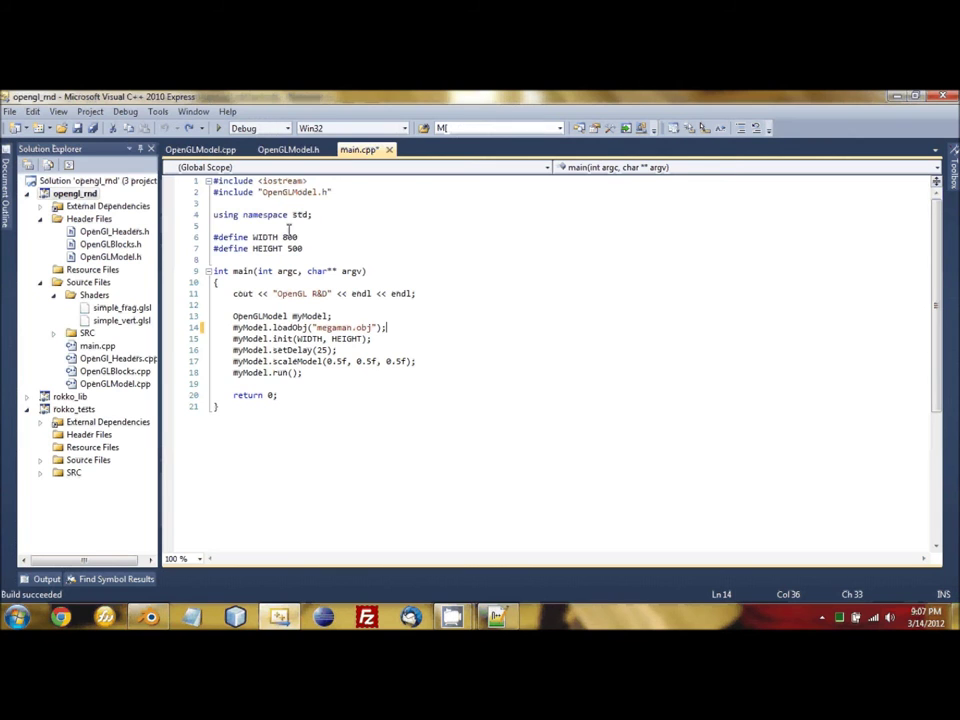
left_click(300, 150)
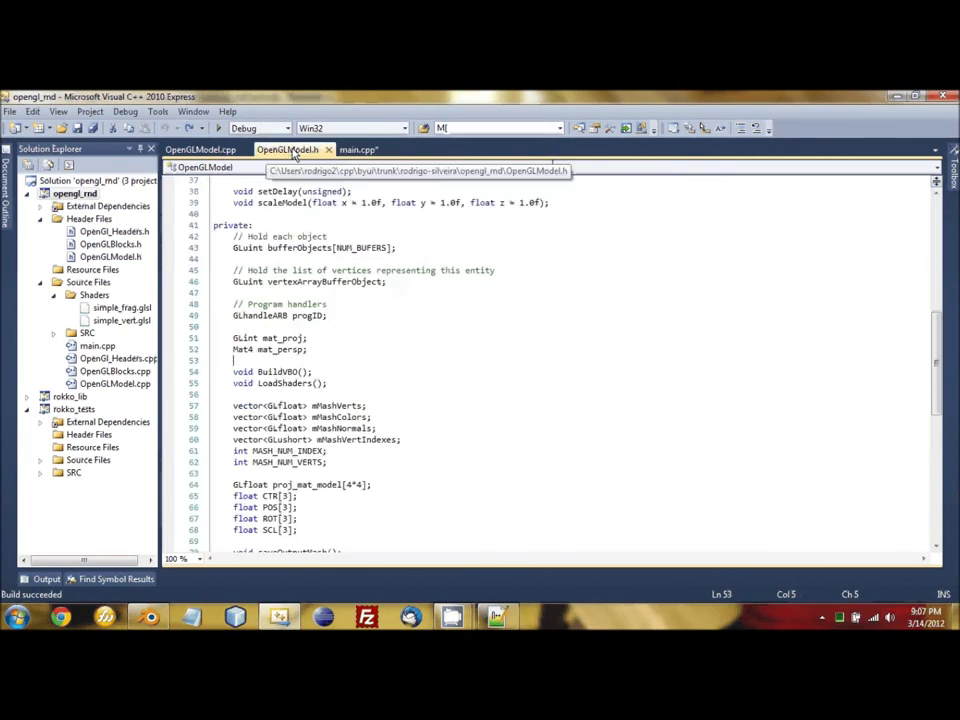
double_click(337, 406)
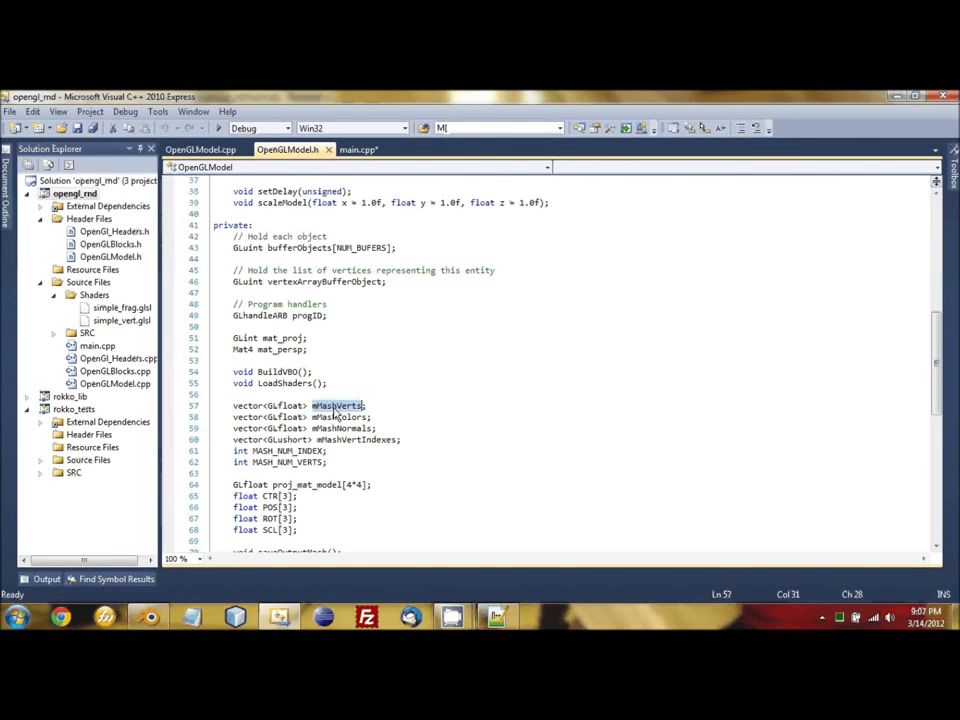
double_click(337, 418)
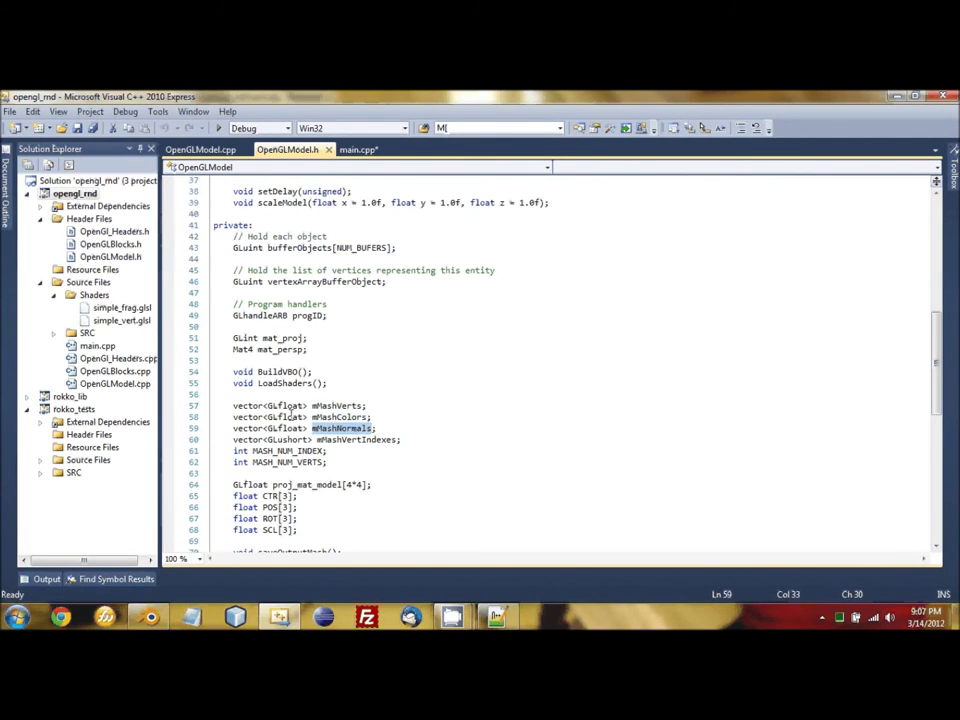
left_click(376, 408)
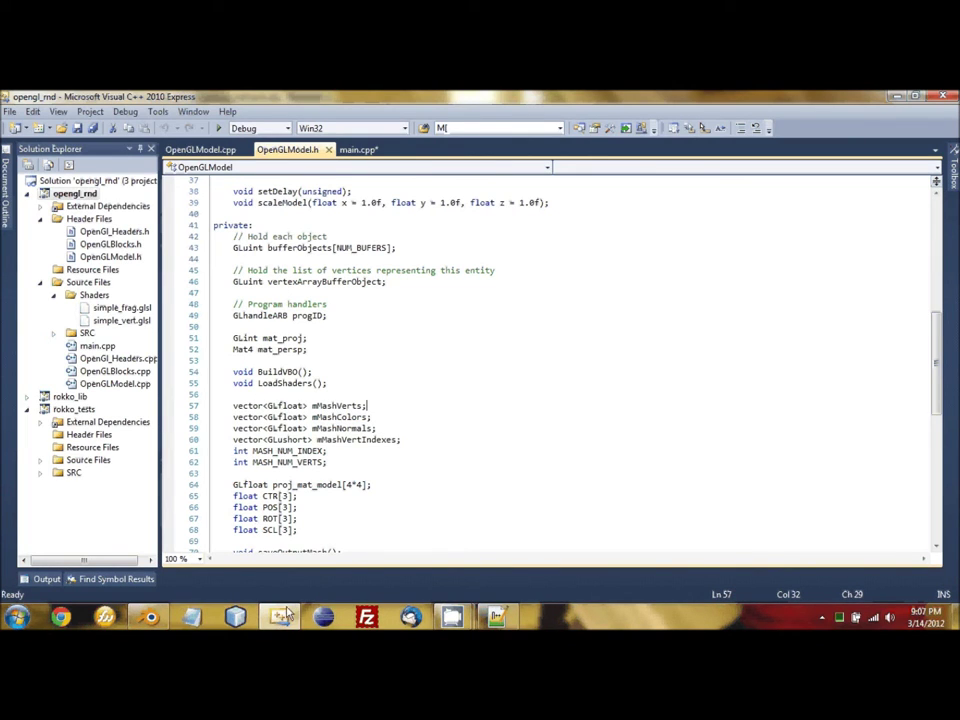
mouse_move(280, 617)
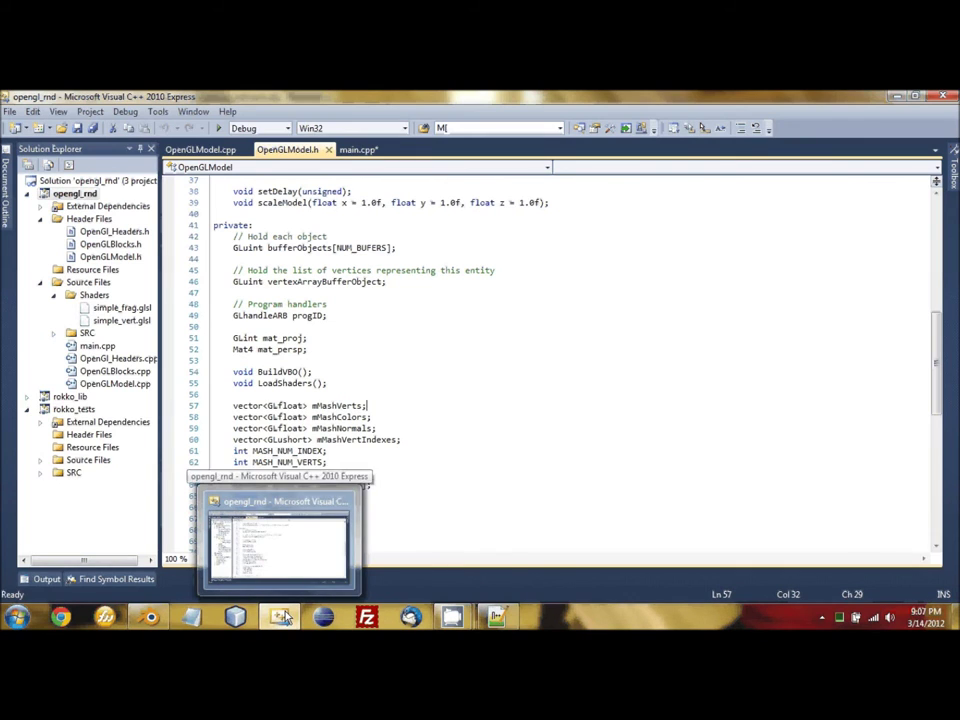
left_click(283, 617)
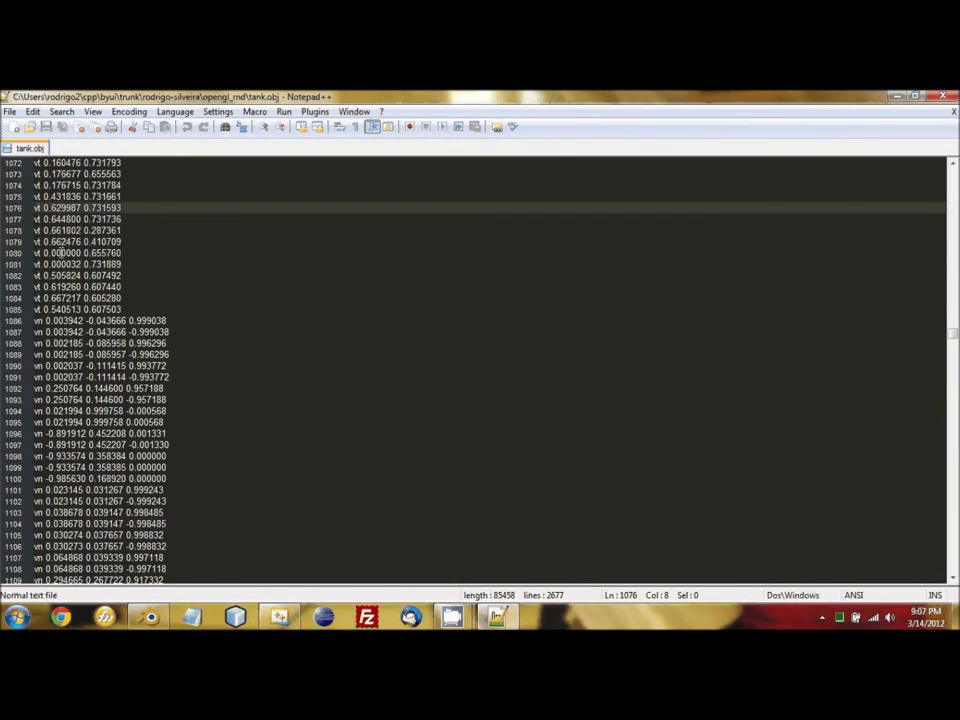
double_click(66, 253)
double_click(64, 219)
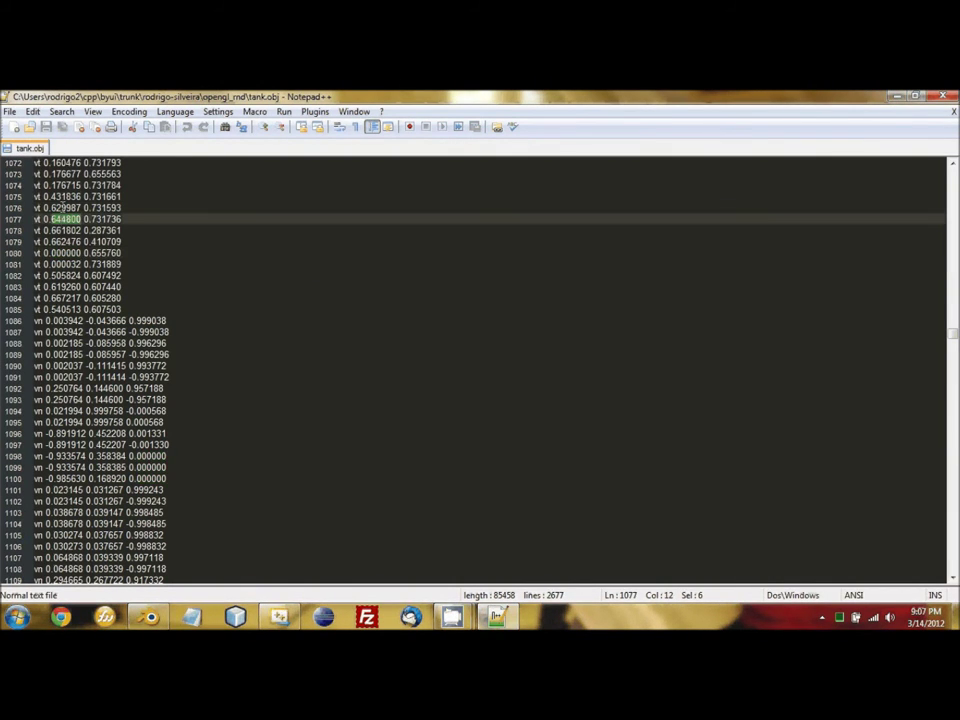
double_click(106, 208)
double_click(66, 208)
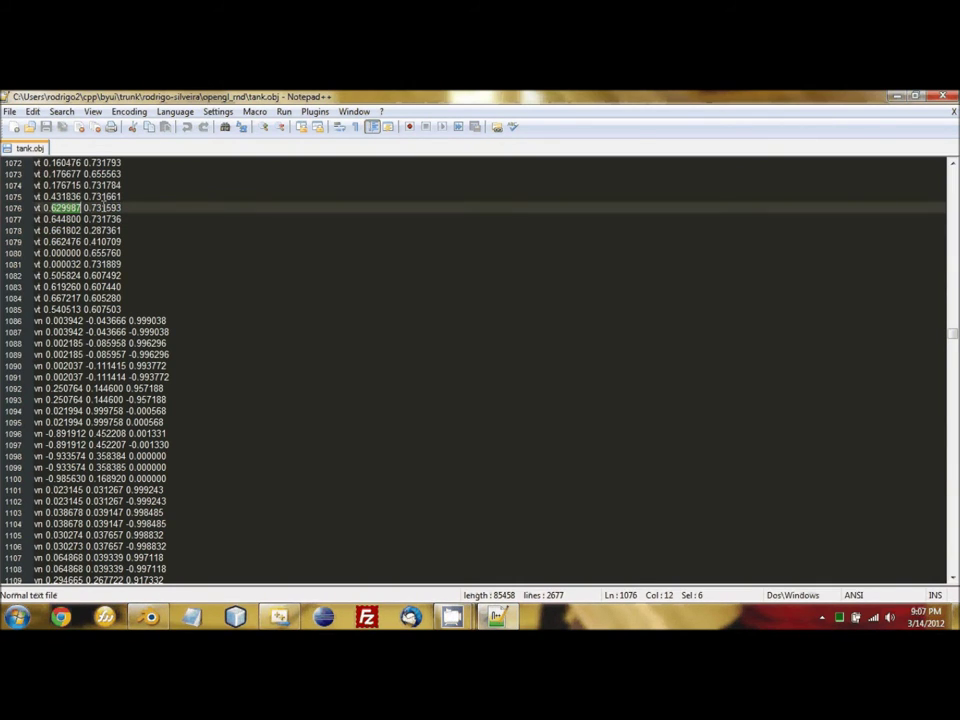
double_click(64, 219)
double_click(106, 219)
double_click(70, 230)
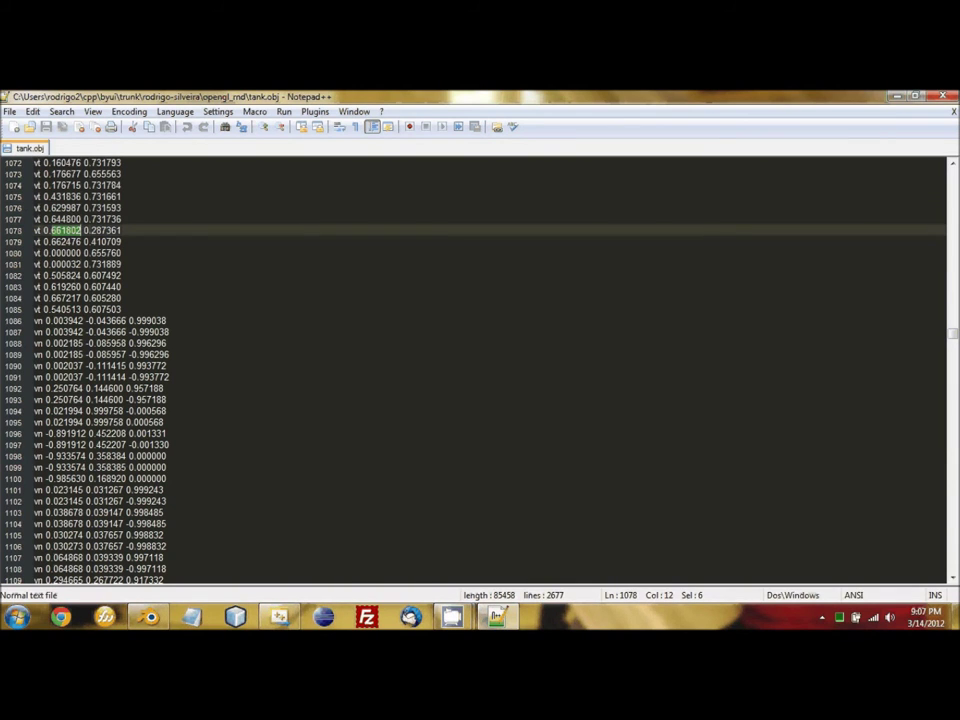
left_click(279, 616)
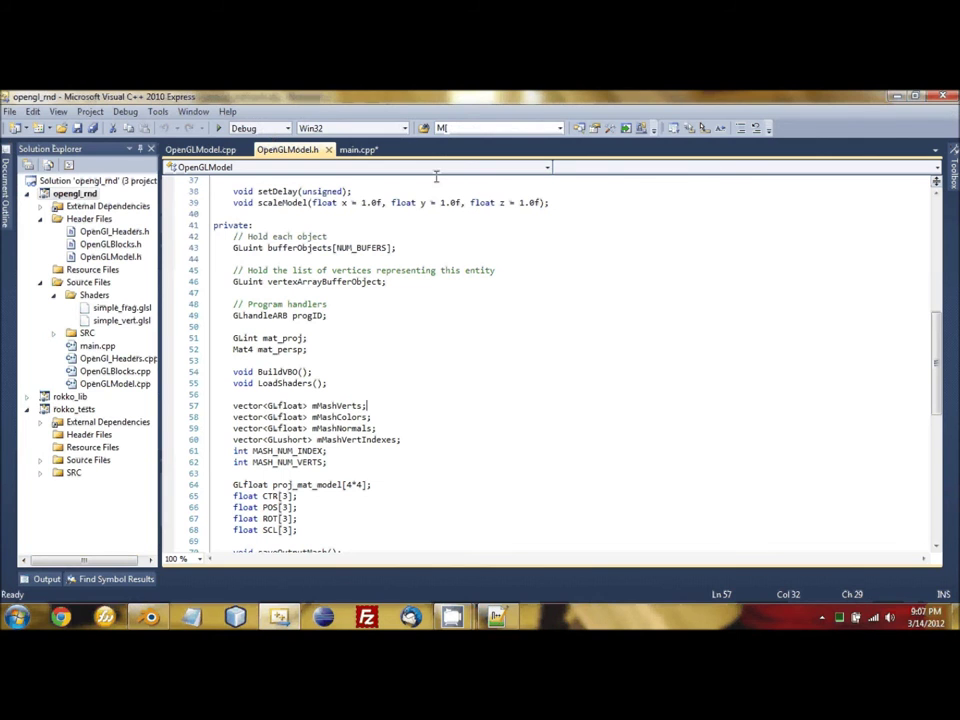
- In main.cpp, select 'megaman' in the loadObj file name to replace it with 'tank'
left_click(358, 149)
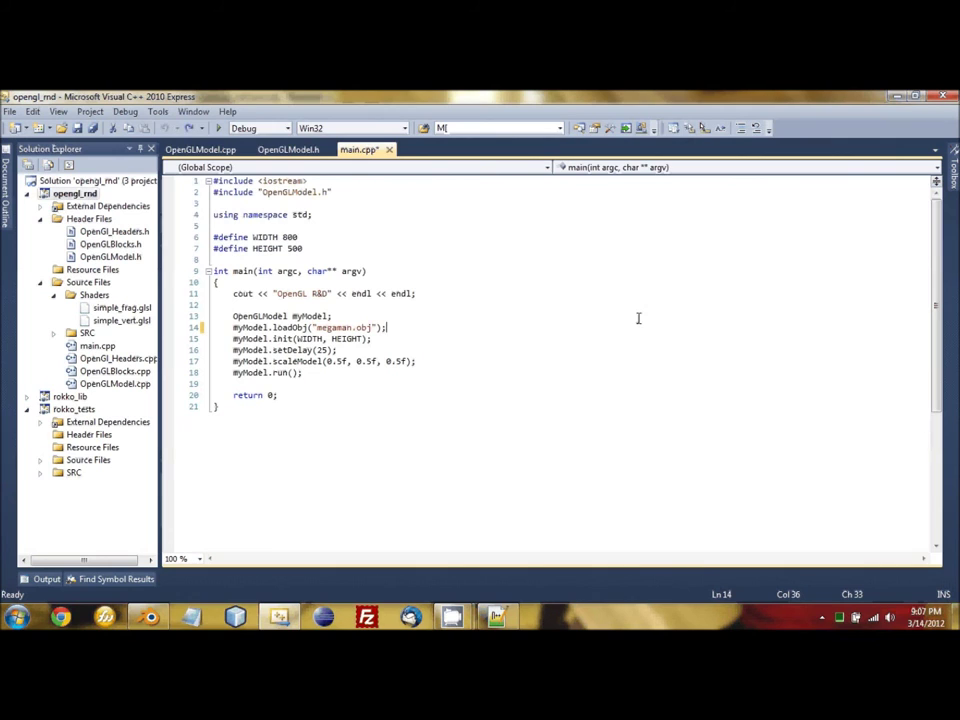
key("Left")
key("Left")
key("Left")
key("ctrl+shift+Left")
type("tank")
- Build and run the program, then switch to the window rendering the colored tank
key("F7")
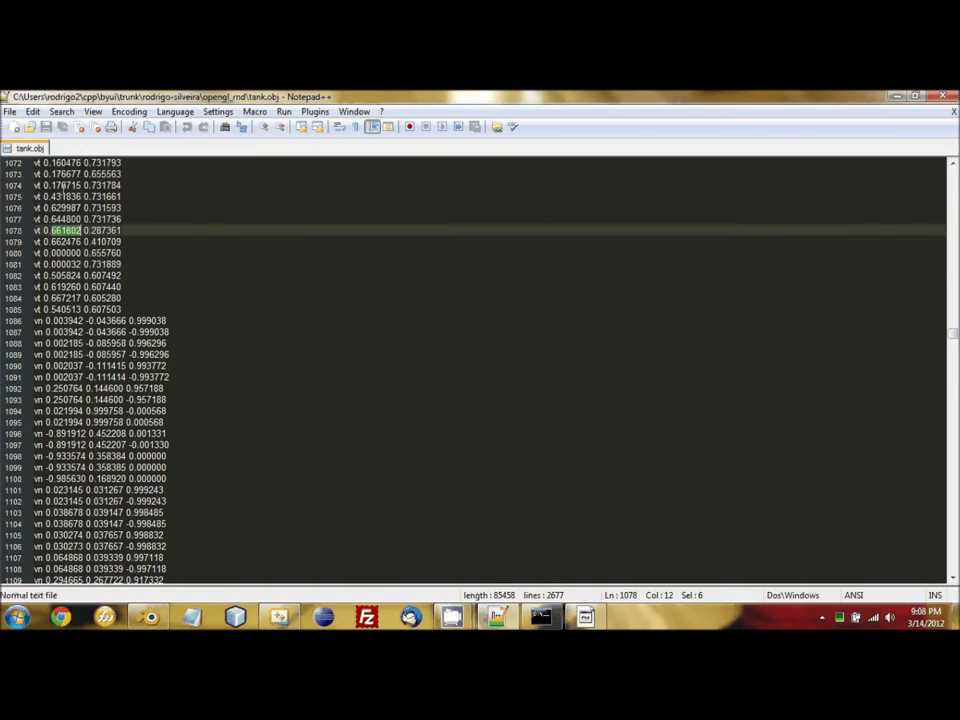
scroll(62, 188, "up", 5)
scroll(62, 188, "up", 6)
double_click(66, 196)
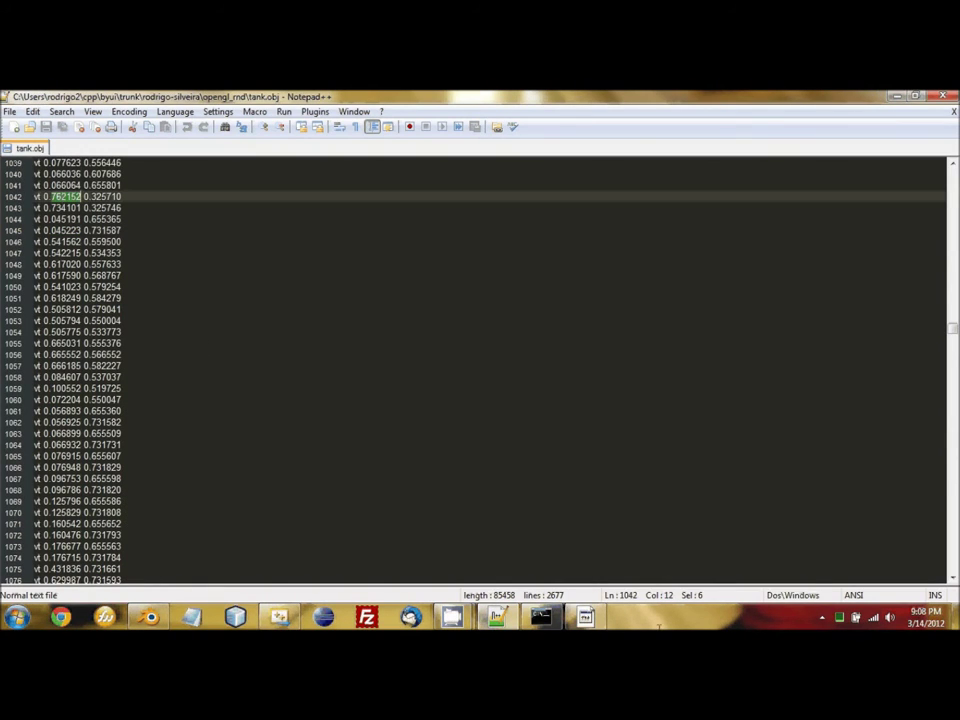
key("alt+Tab")
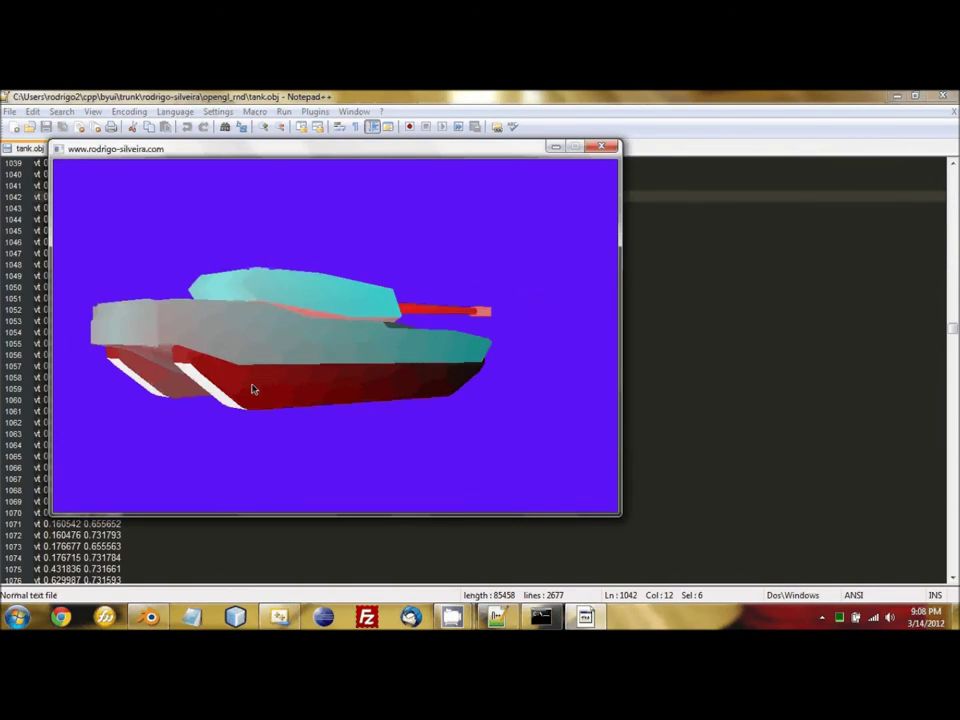